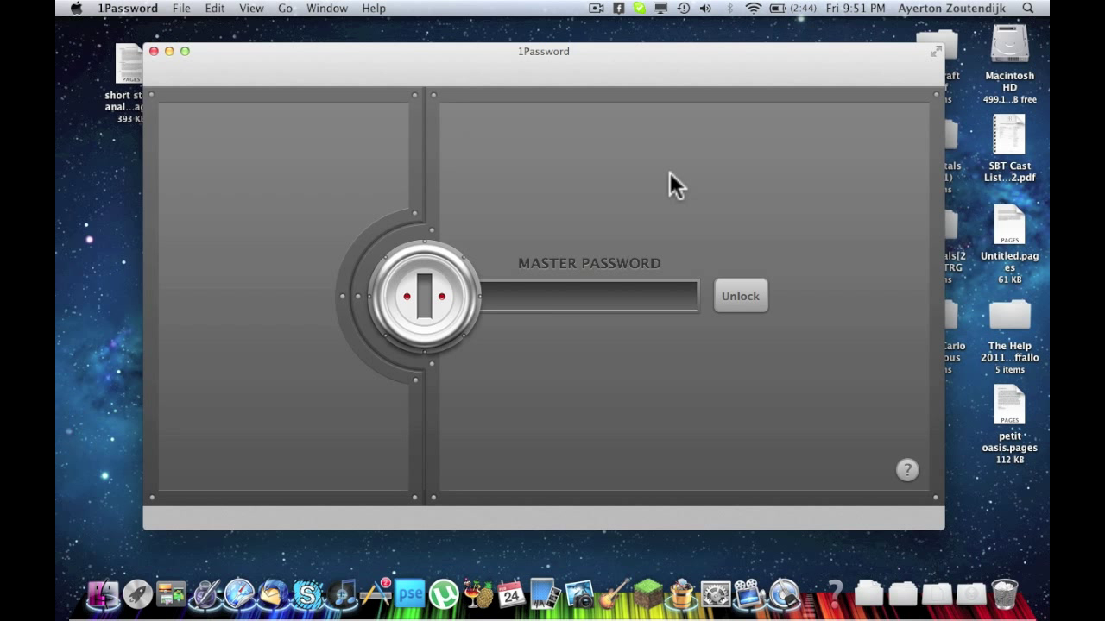
# - Unlock the vault by entering the master password and expand the window to full screen
pyautogui.click(488, 63)
pyautogui.moveTo(487, 62); pyautogui.dragTo(476, 69)
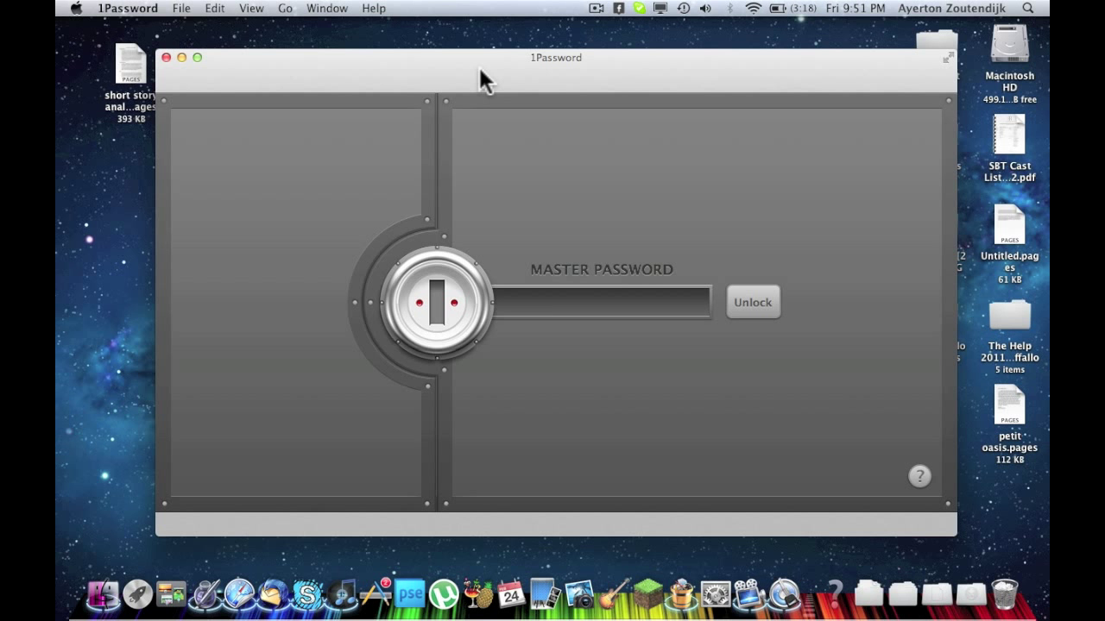
pyautogui.write('••••••••')
pyautogui.press('Return')
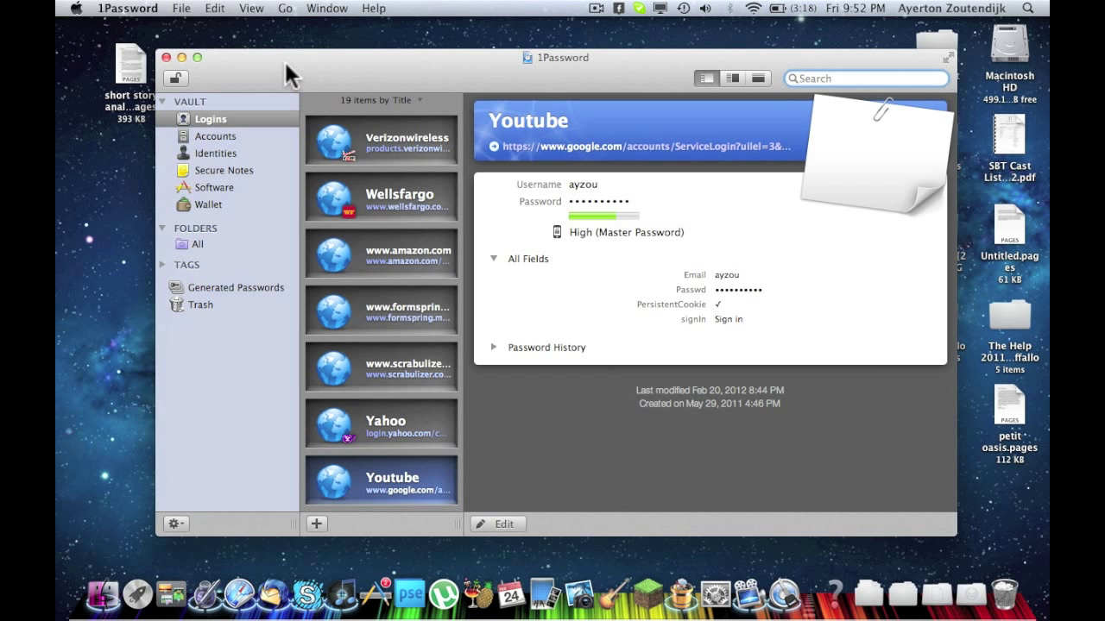
pyautogui.click(948, 58)
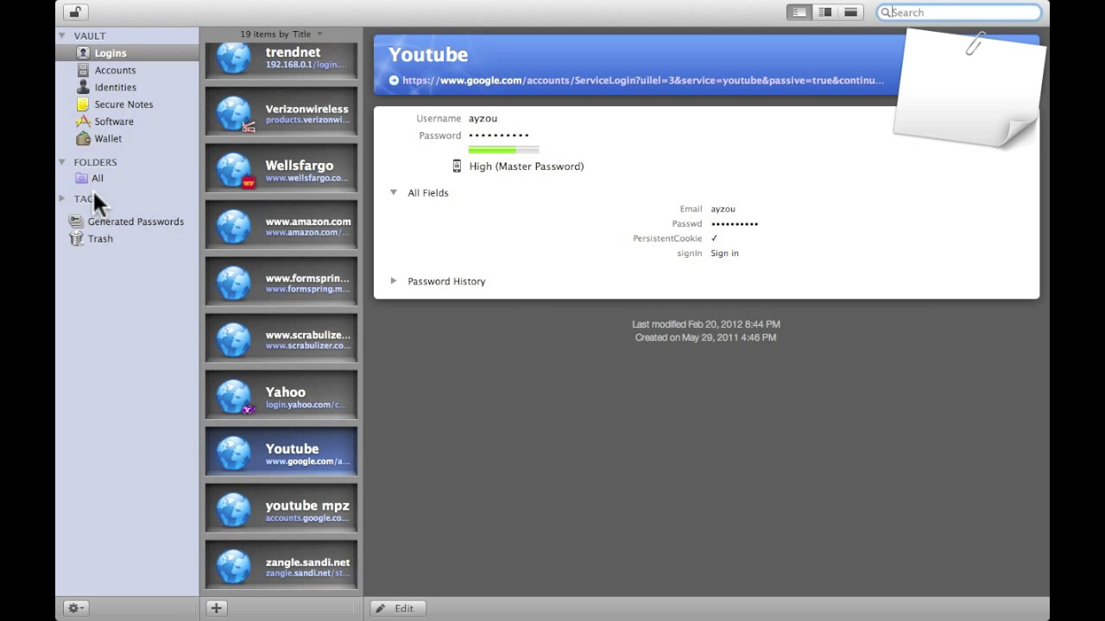
# - Look at the Software category, and review the full list of saved website entries under Logins
pyautogui.click(112, 120)
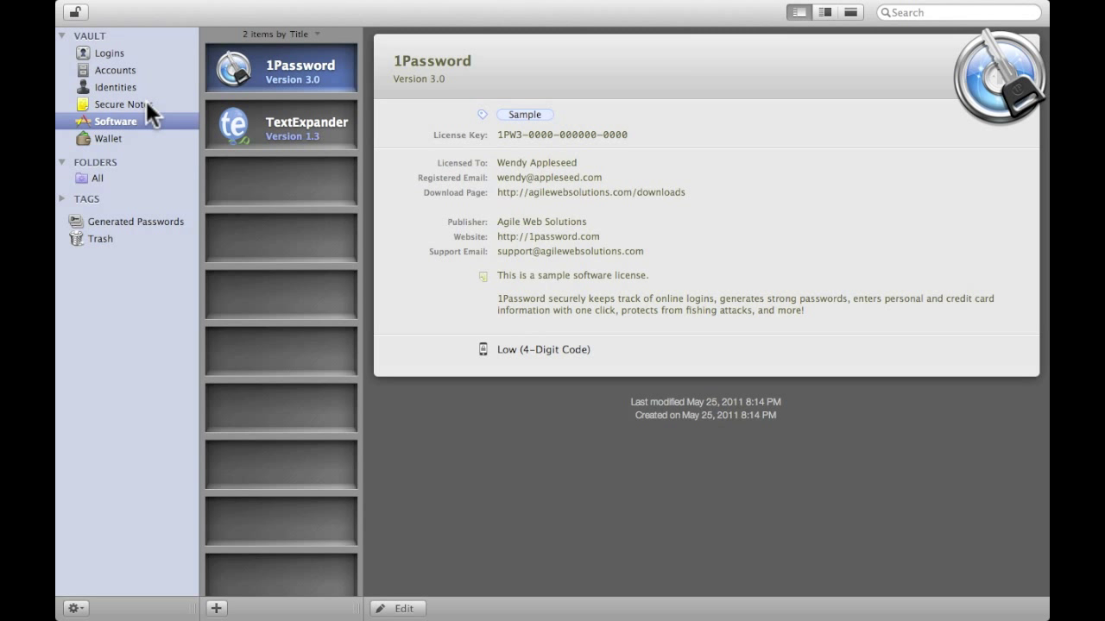
pyautogui.click(113, 54)
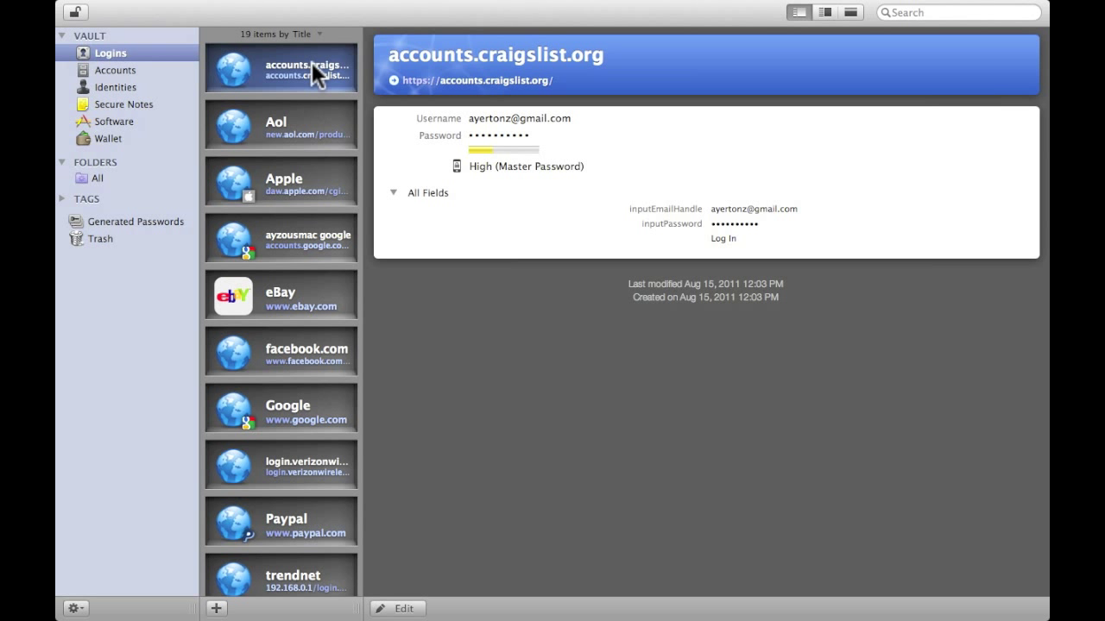
pyautogui.scroll(-2, 279, 310)
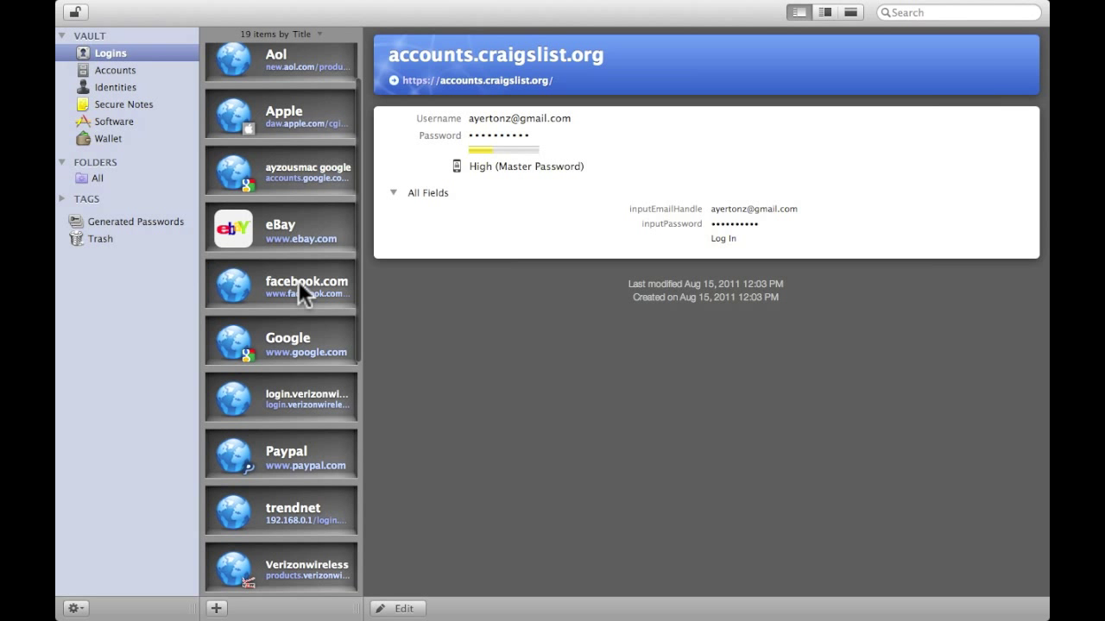
pyautogui.scroll(-2, 282, 324)
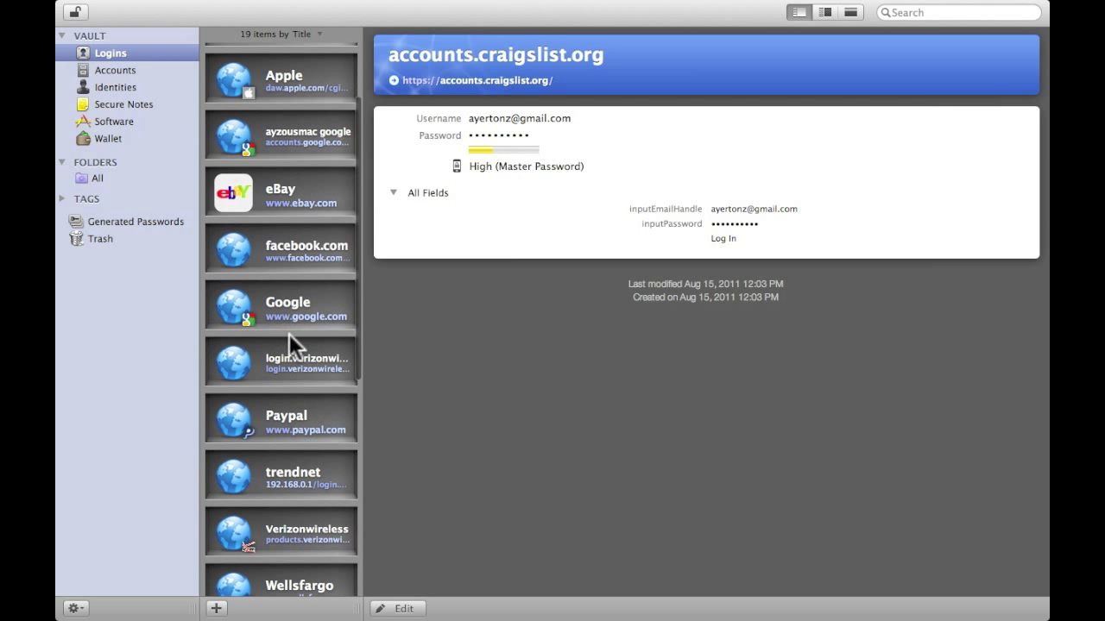
pyautogui.scroll(-2, 298, 419)
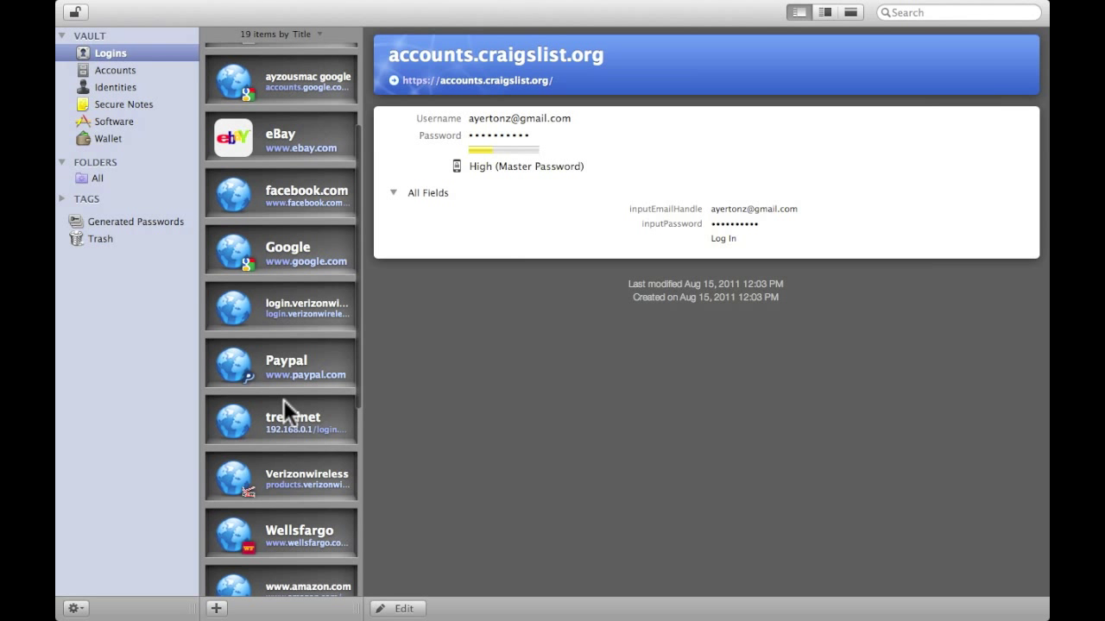
pyautogui.scroll(-1, 283, 400)
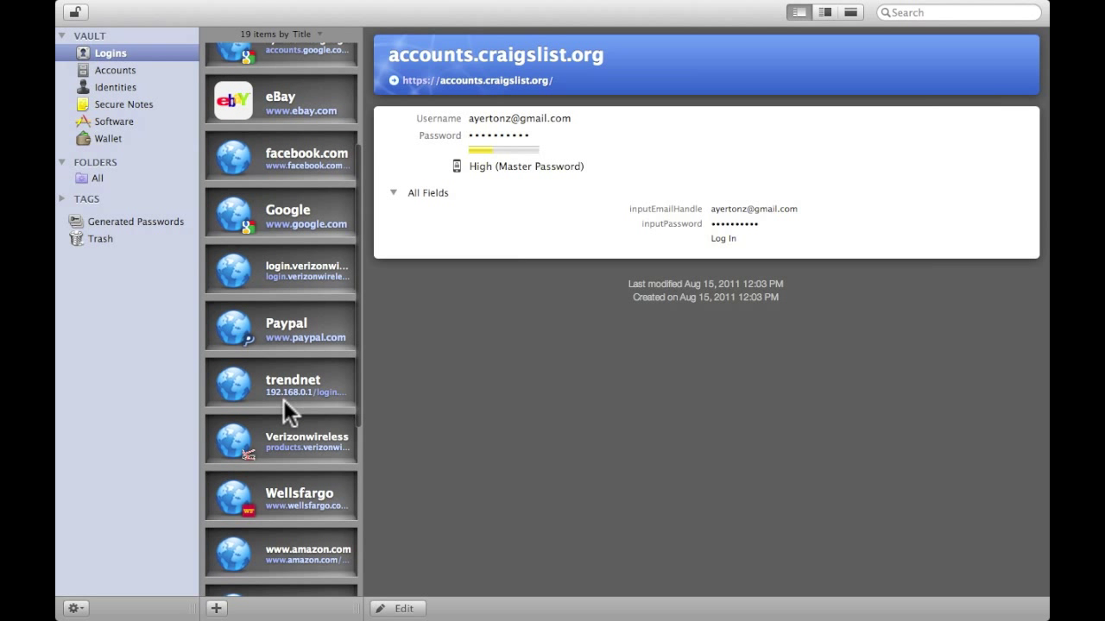
pyautogui.scroll(-1, 283, 400)
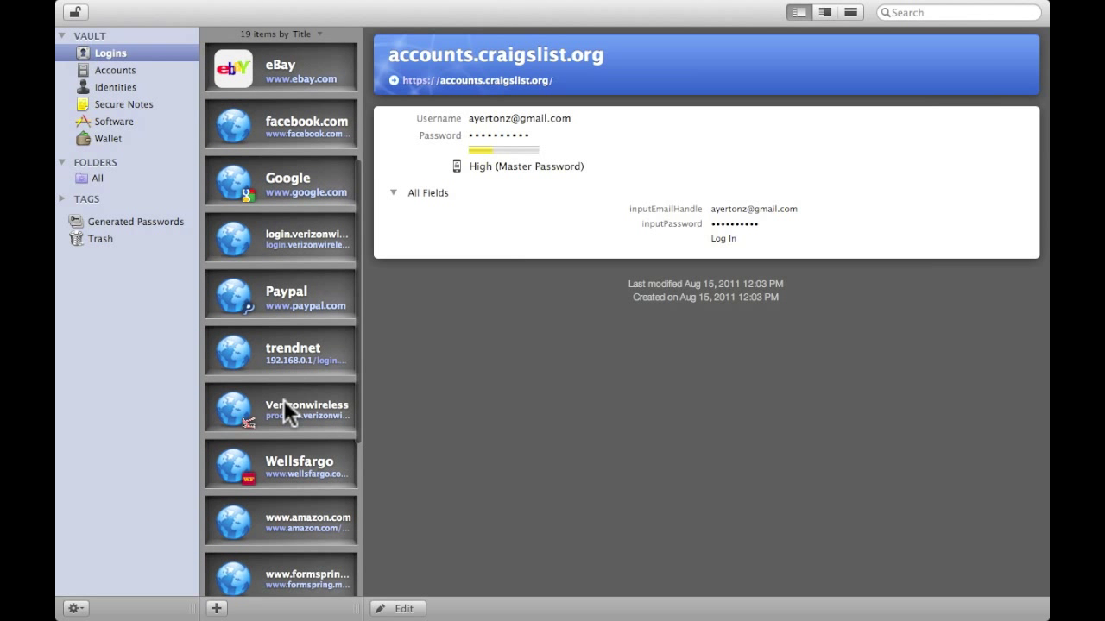
pyautogui.scroll(-1, 283, 399)
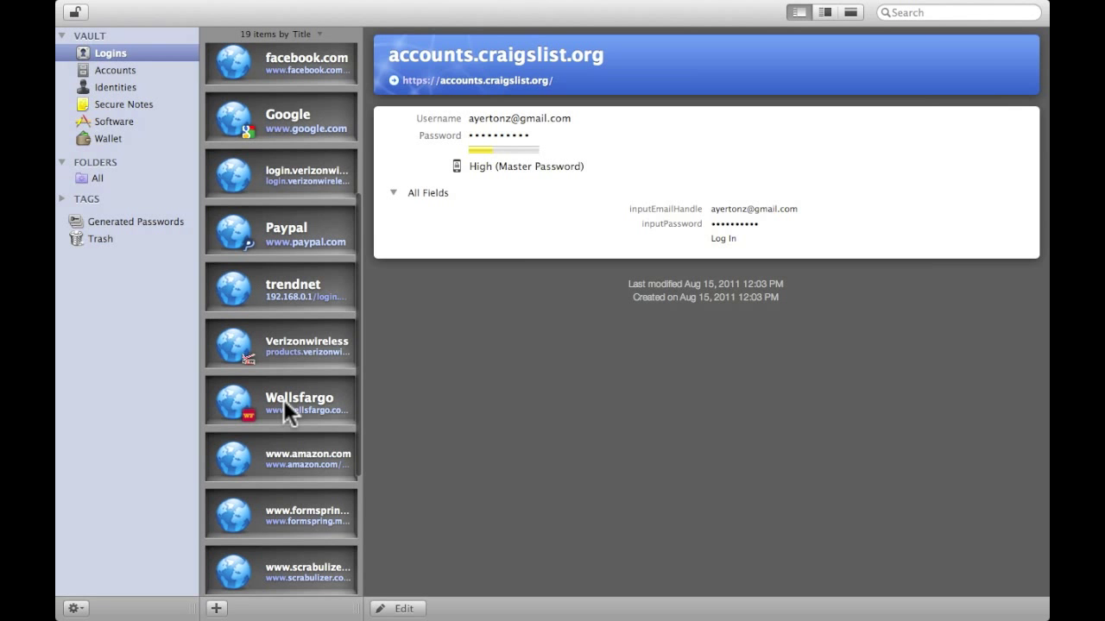
pyautogui.scroll(-3, 283, 399)
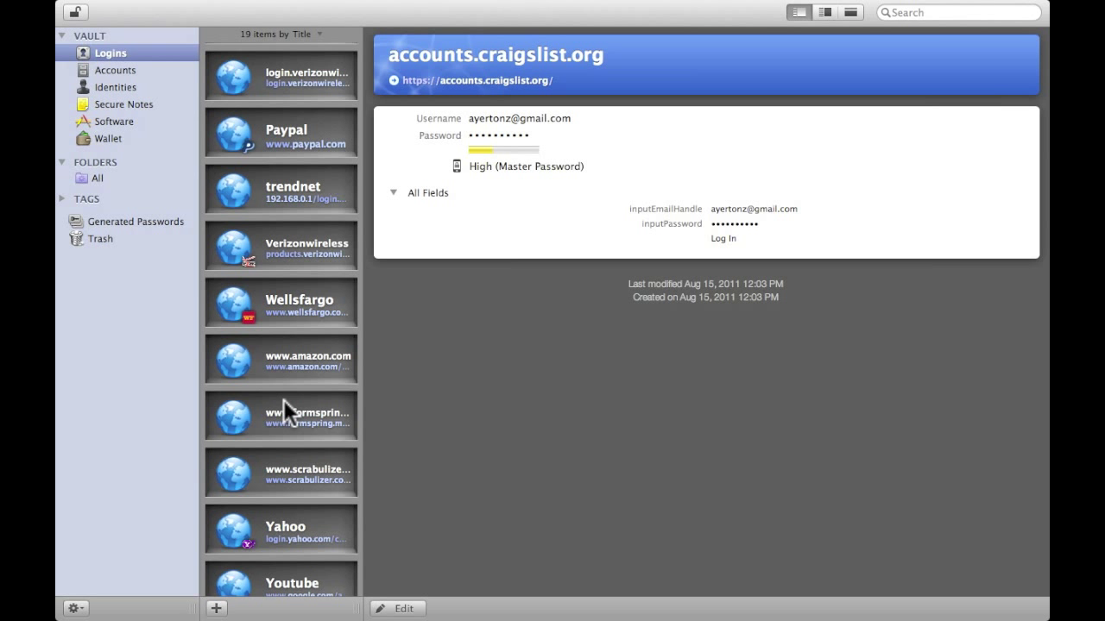
pyautogui.scroll(-4, 284, 399)
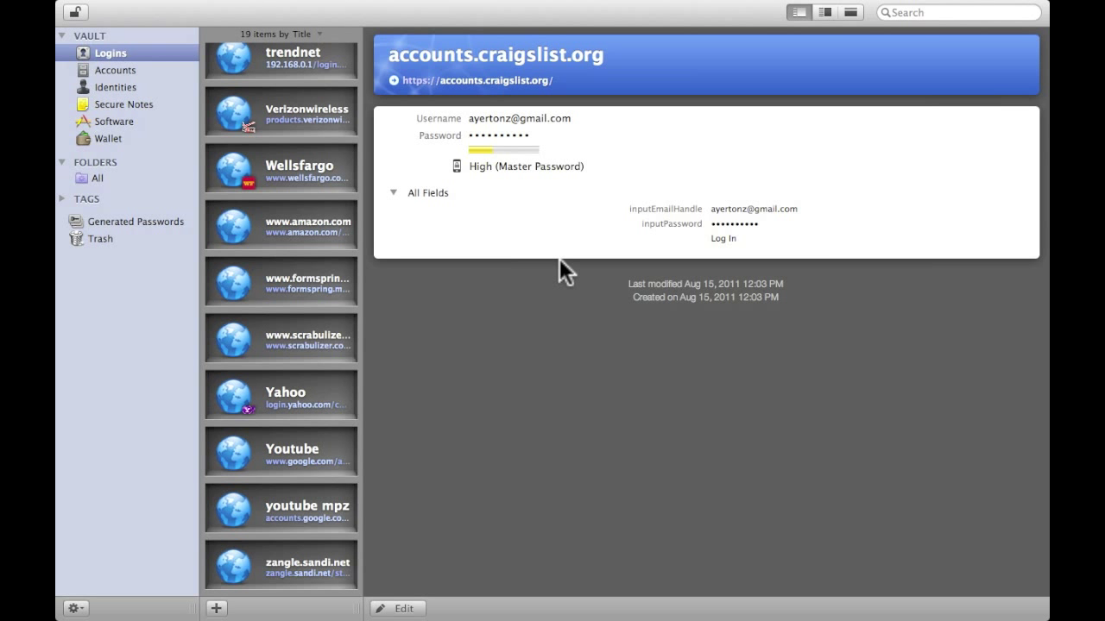
# - Switch to Safari and sign in to Facebook with the saved facebook.com login from the 1Password extension
pyautogui.hotkey('ctrl', 'Right')
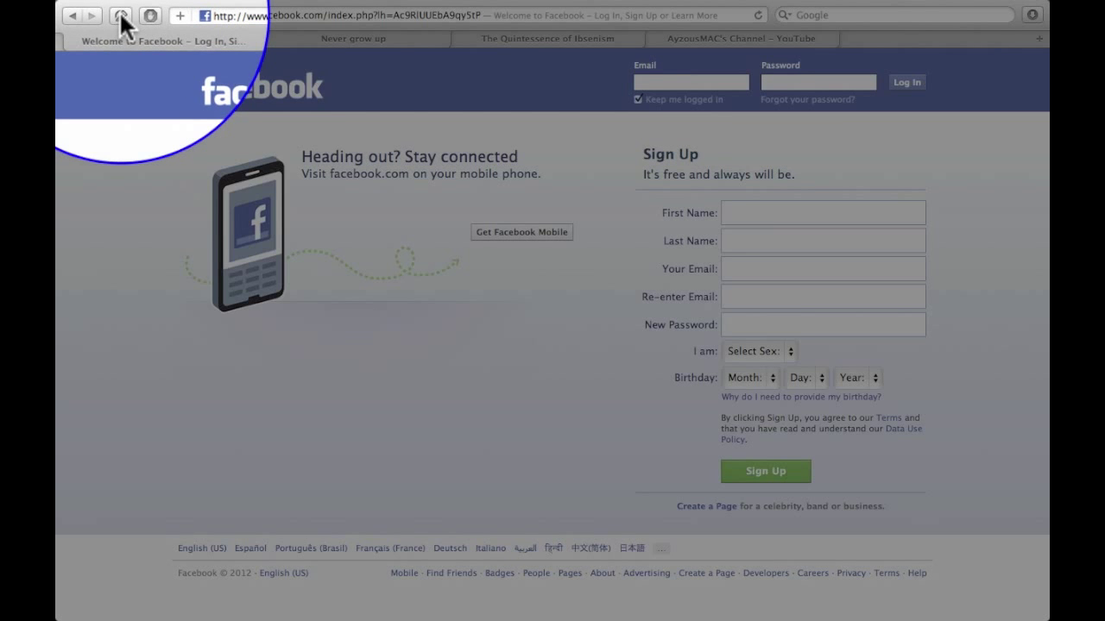
pyautogui.click(119, 14)
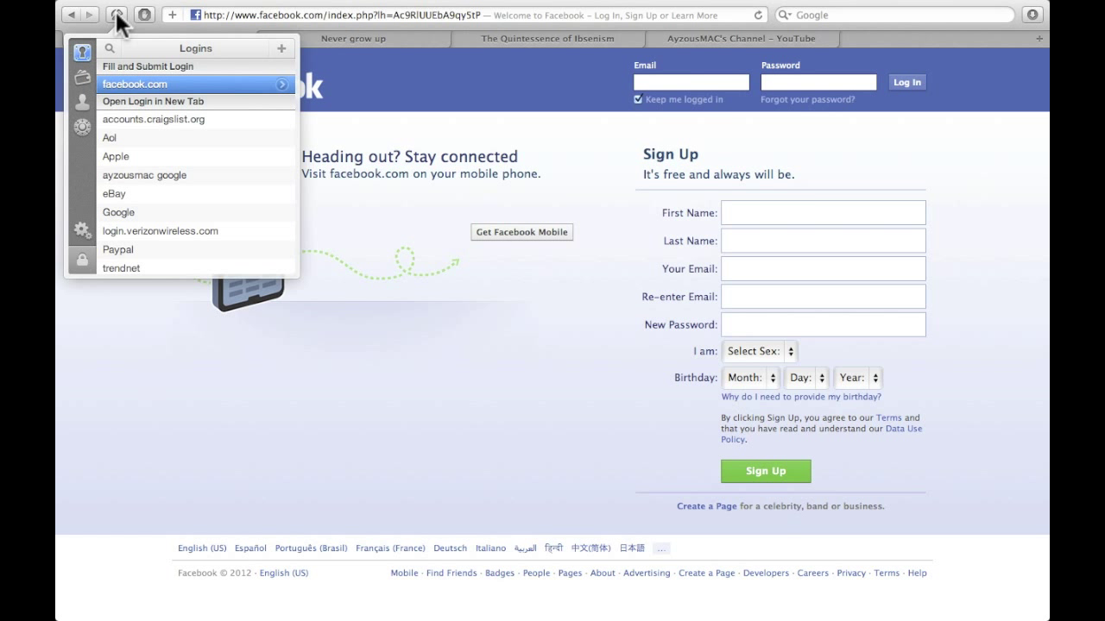
pyautogui.press('Return')
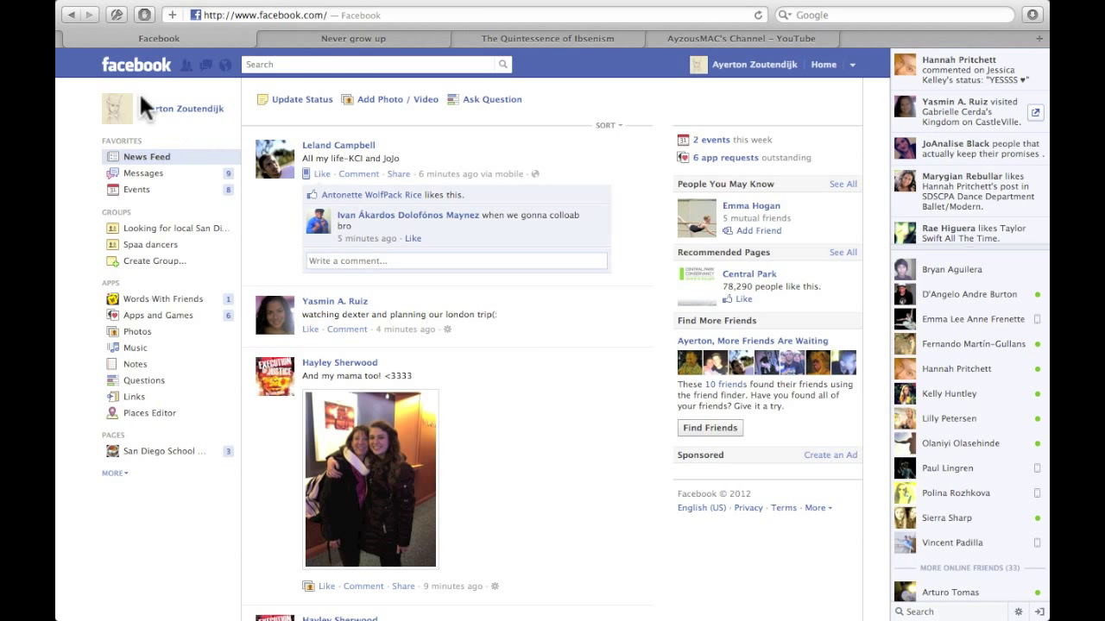
# - Open the saved YouTube login in a new tab through the 1Password extension and close that tab
pyautogui.click(116, 17)
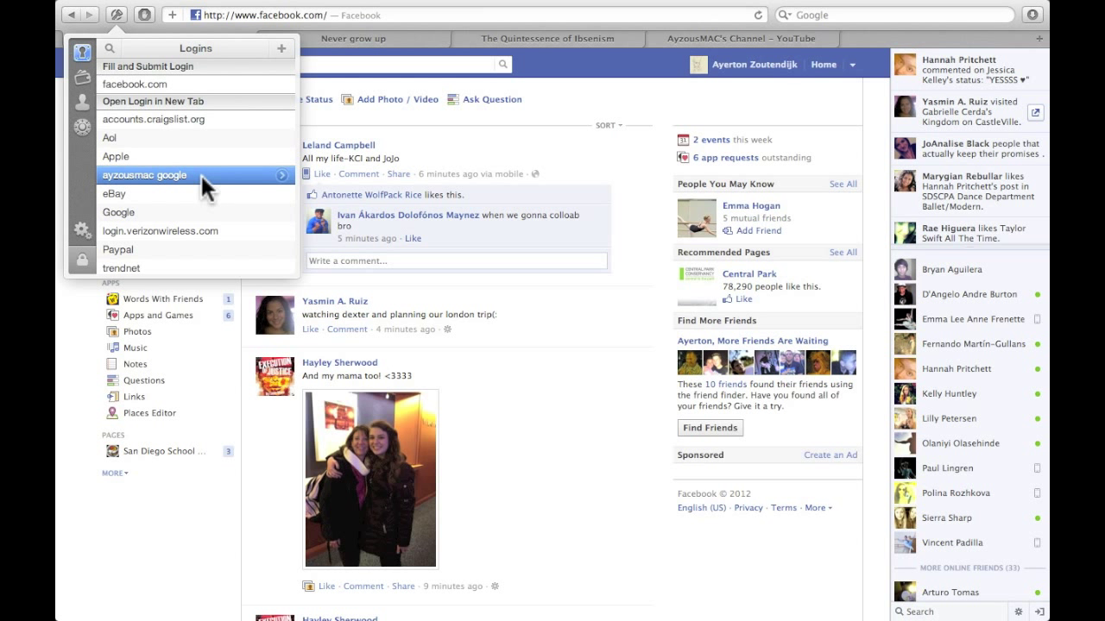
pyautogui.scroll(-6, 200, 173)
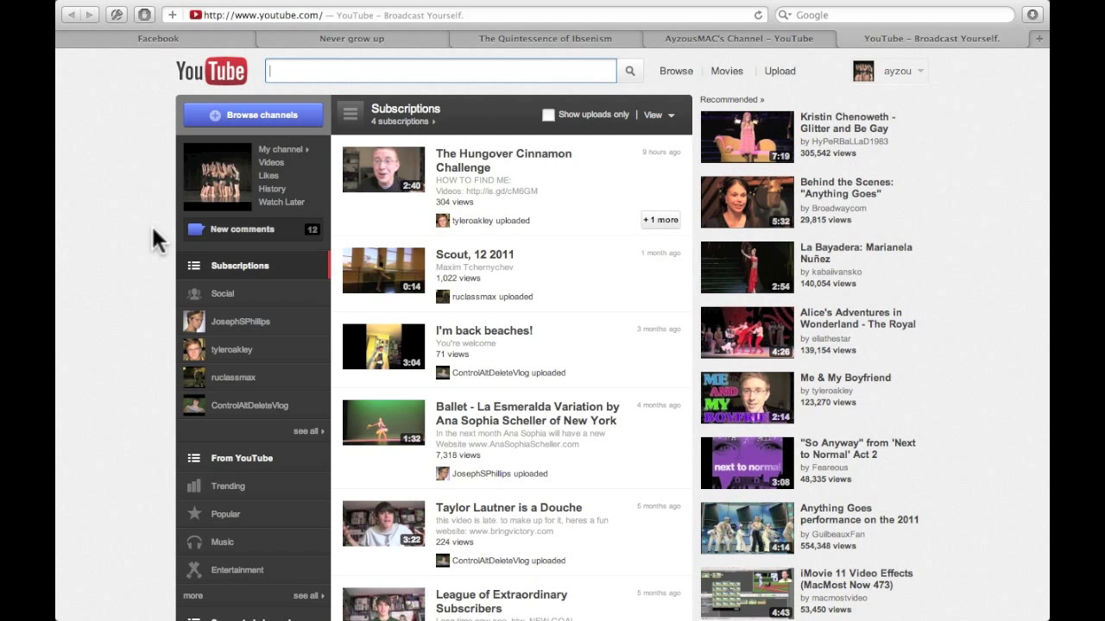
pyautogui.click(845, 38)
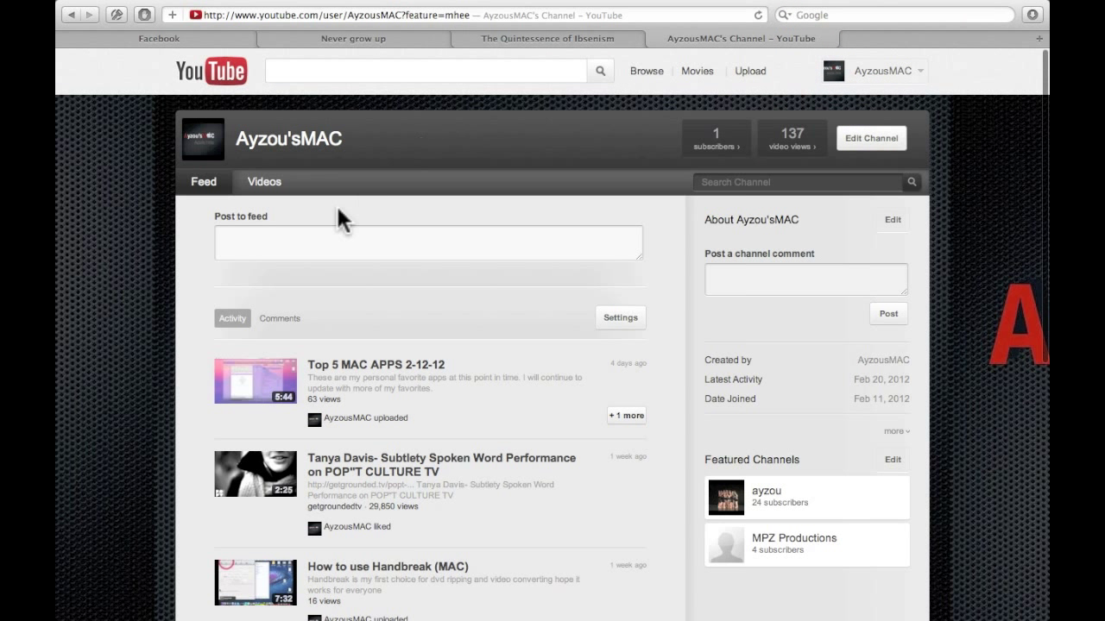
# - Switch back to 1Password and review the Identities category and the Email Account, Wireless Router and iTunes entries under Accounts
pyautogui.press('super+Tab')
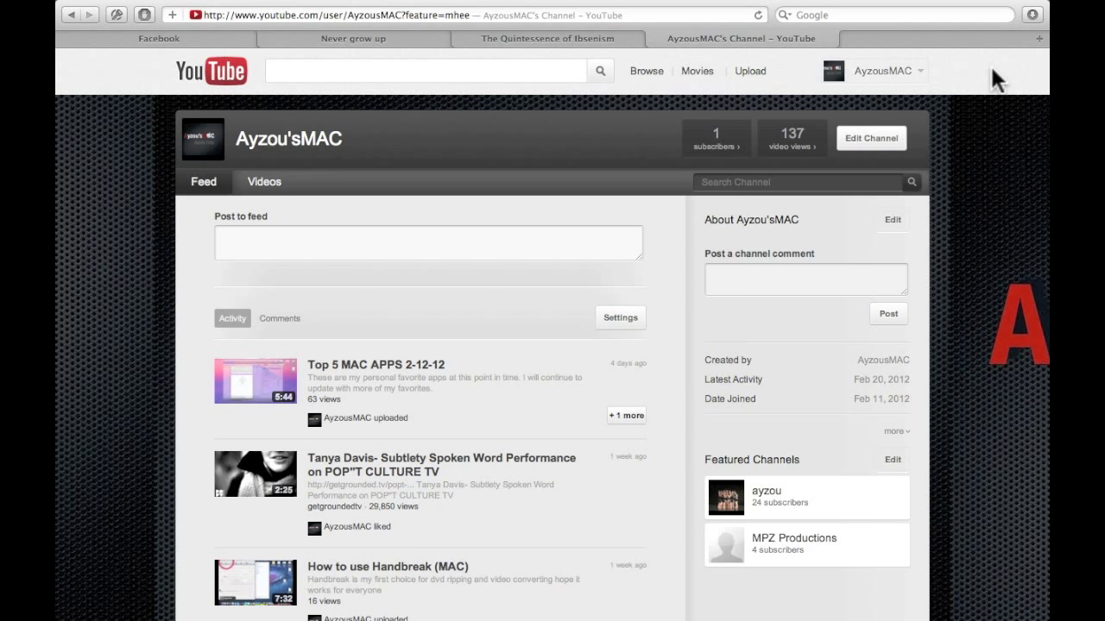
pyautogui.hotkey('ctrl', 'Left')
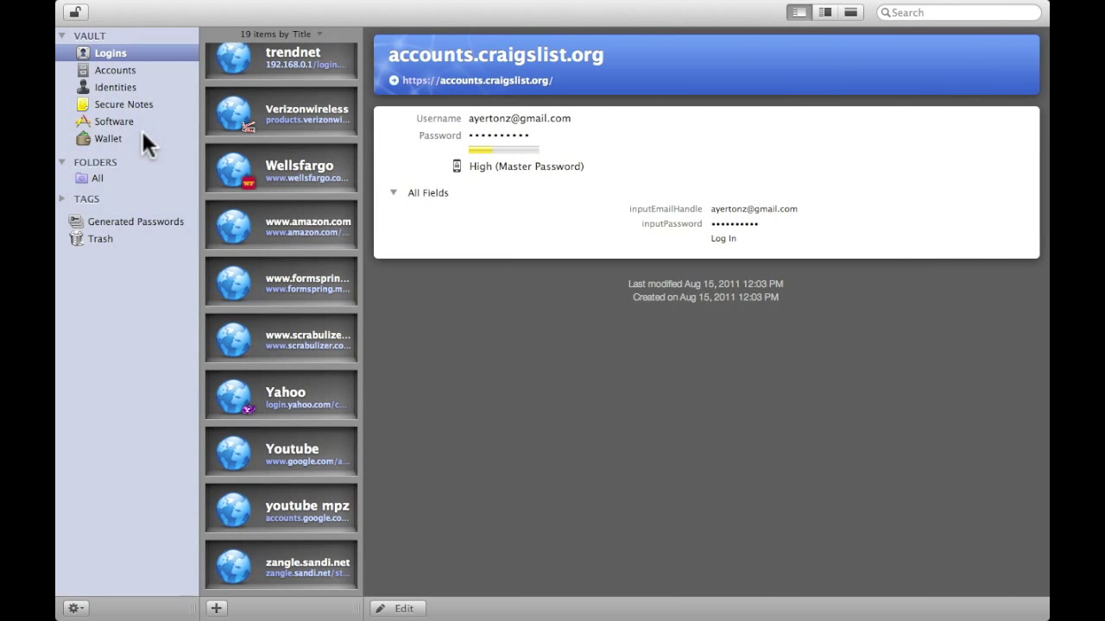
pyautogui.click(111, 87)
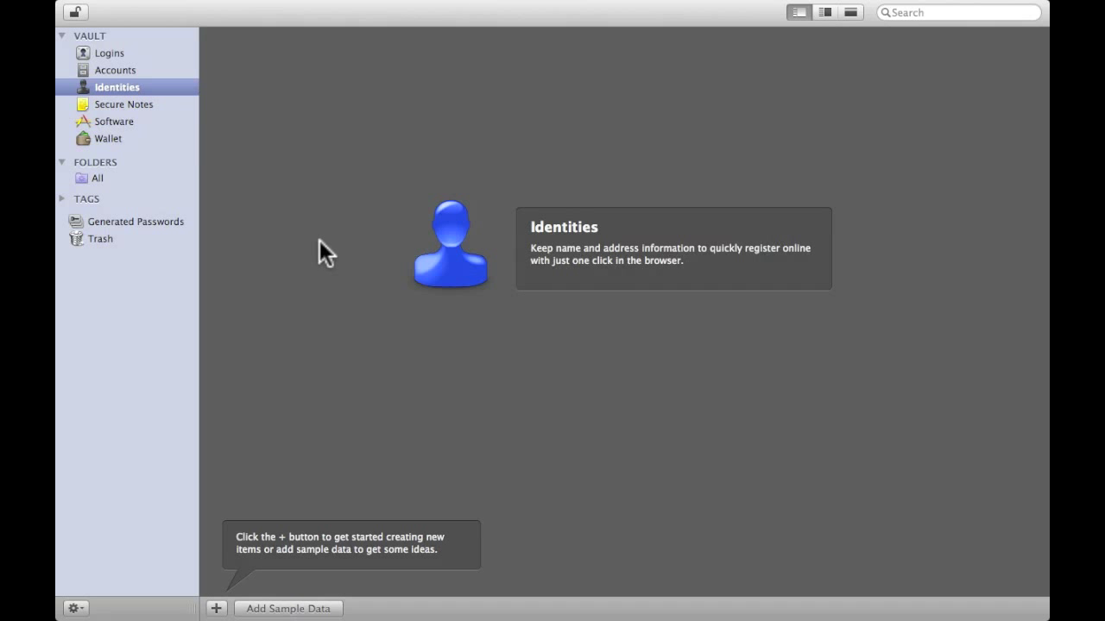
pyautogui.click(119, 72)
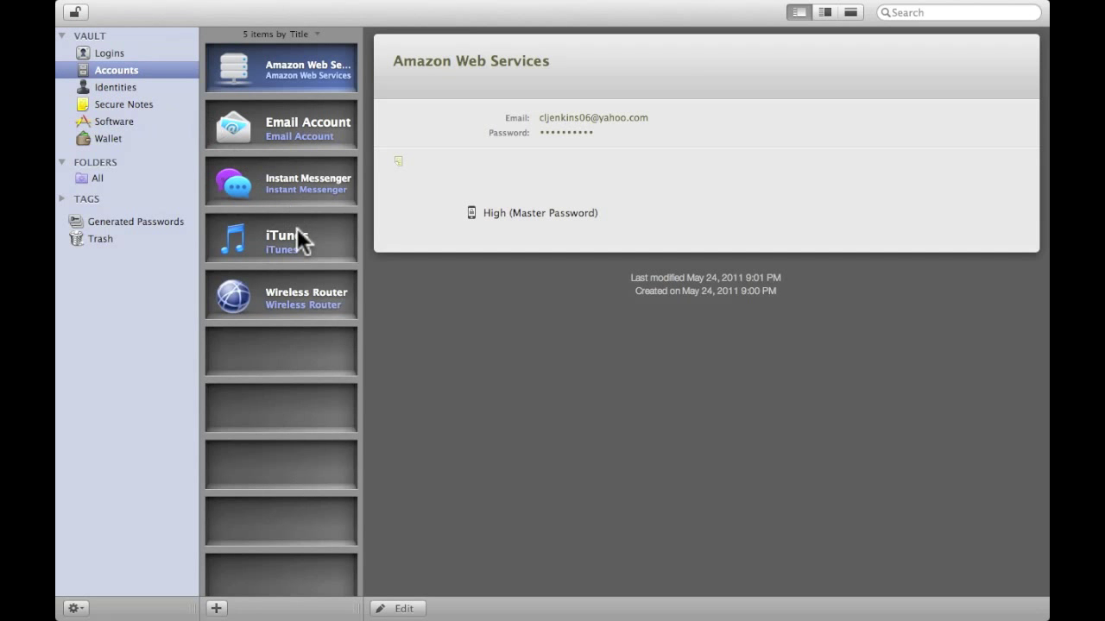
pyautogui.click(284, 133)
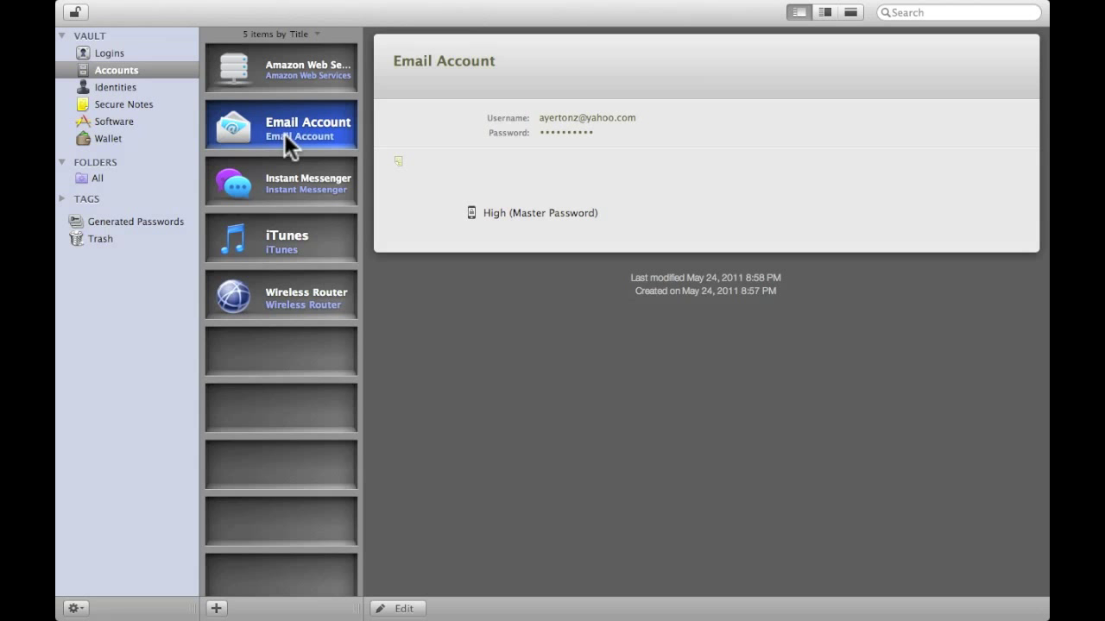
pyautogui.click(119, 53)
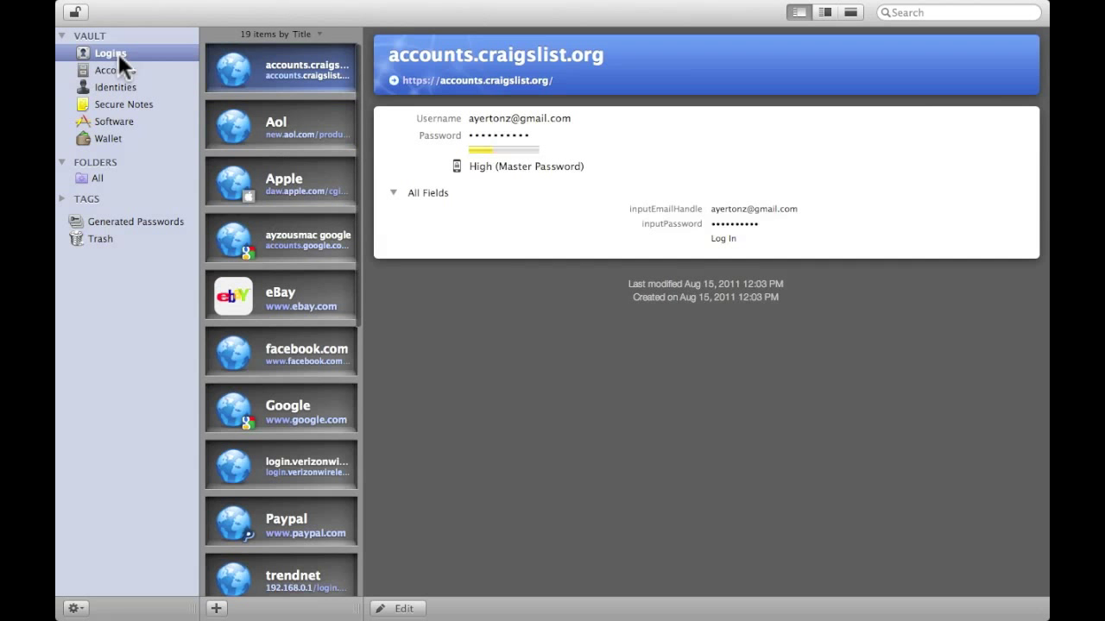
pyautogui.click(143, 69)
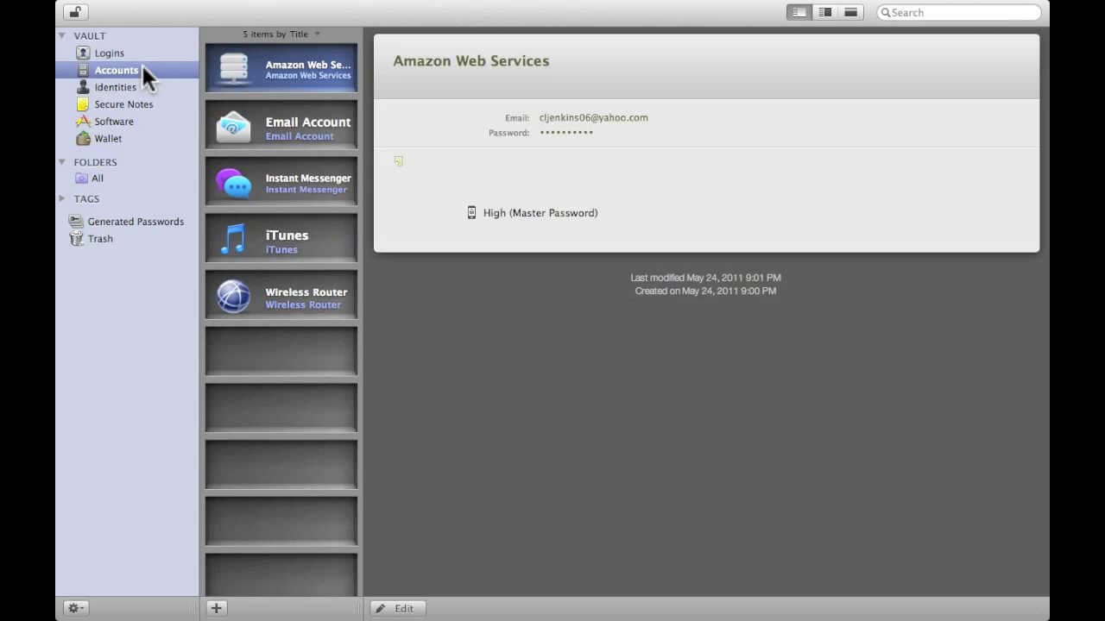
pyautogui.click(291, 293)
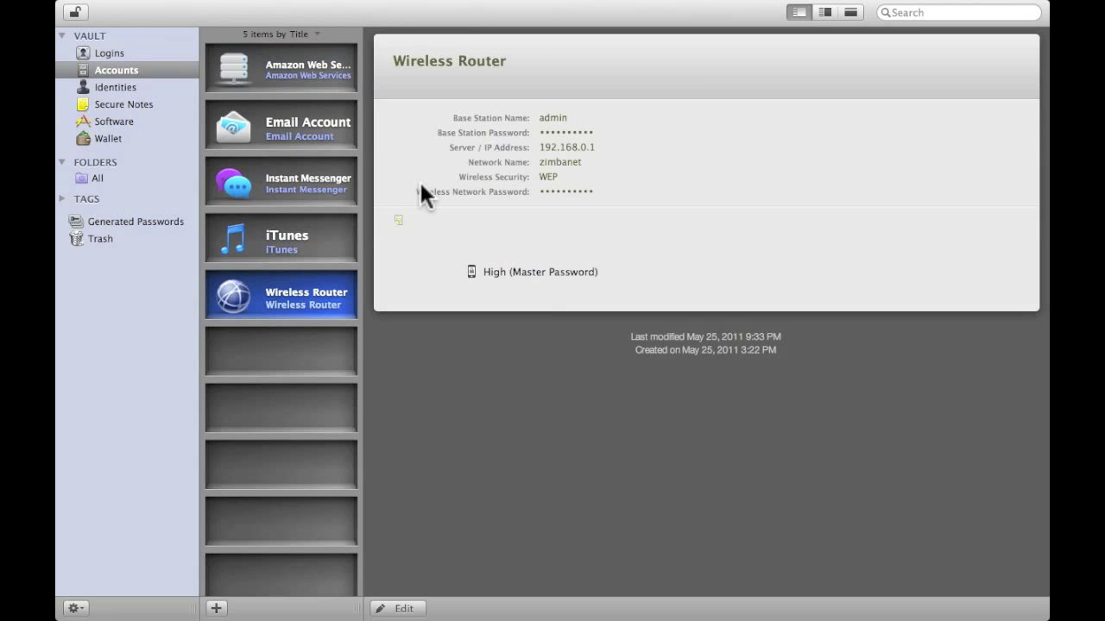
pyautogui.click(321, 250)
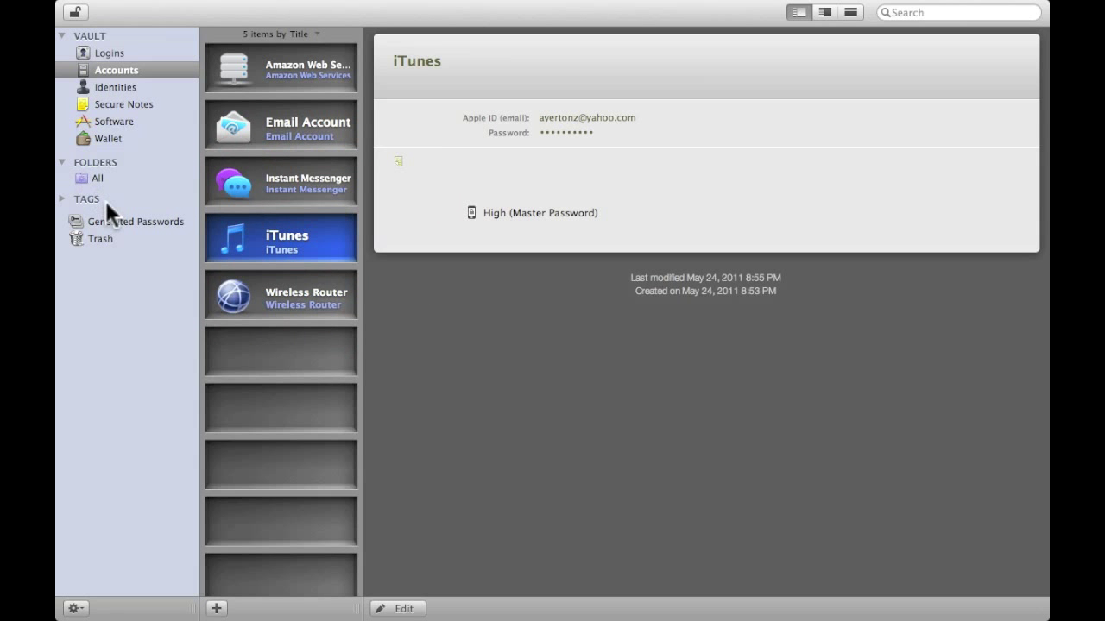
# - Show the All folder and look through its complete list of vault items
pyautogui.click(108, 176)
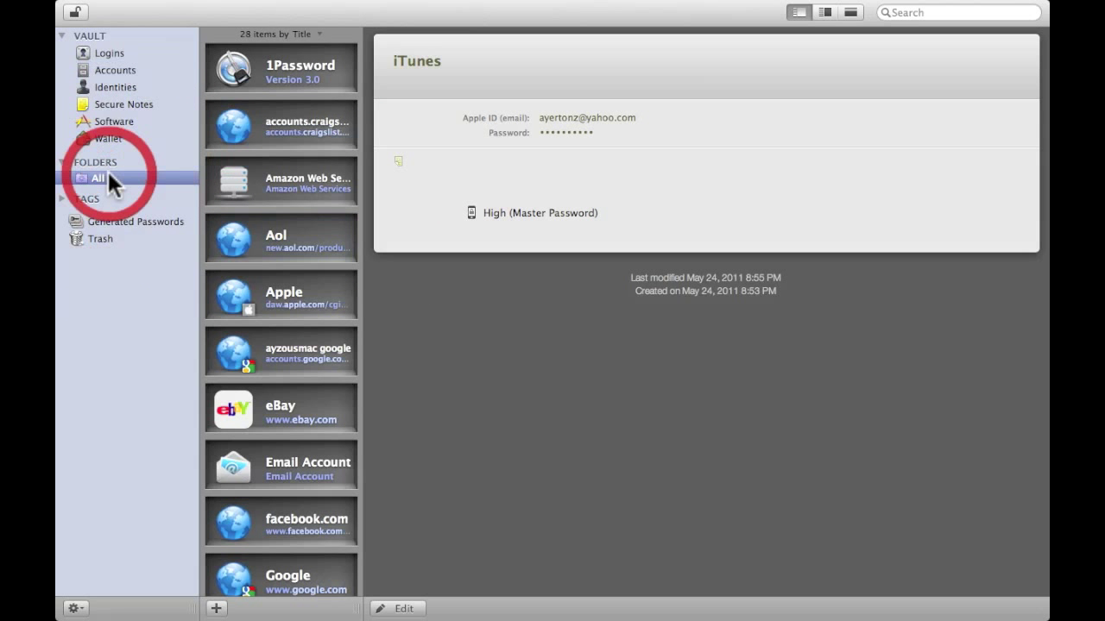
pyautogui.scroll(-15, 277, 170)
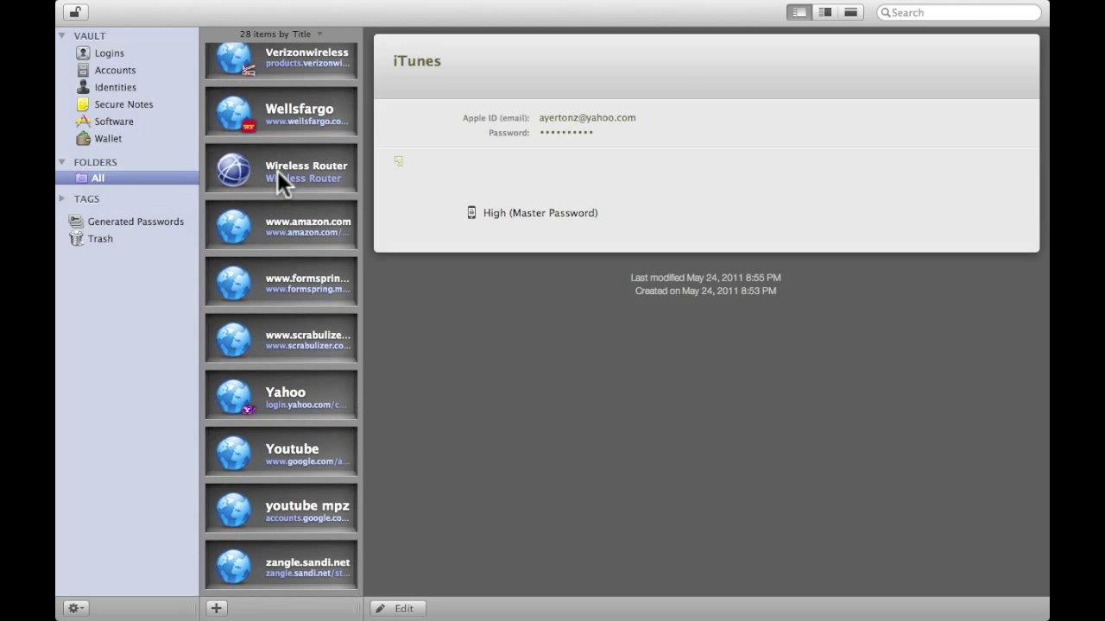
pyautogui.scroll(15, 284, 116)
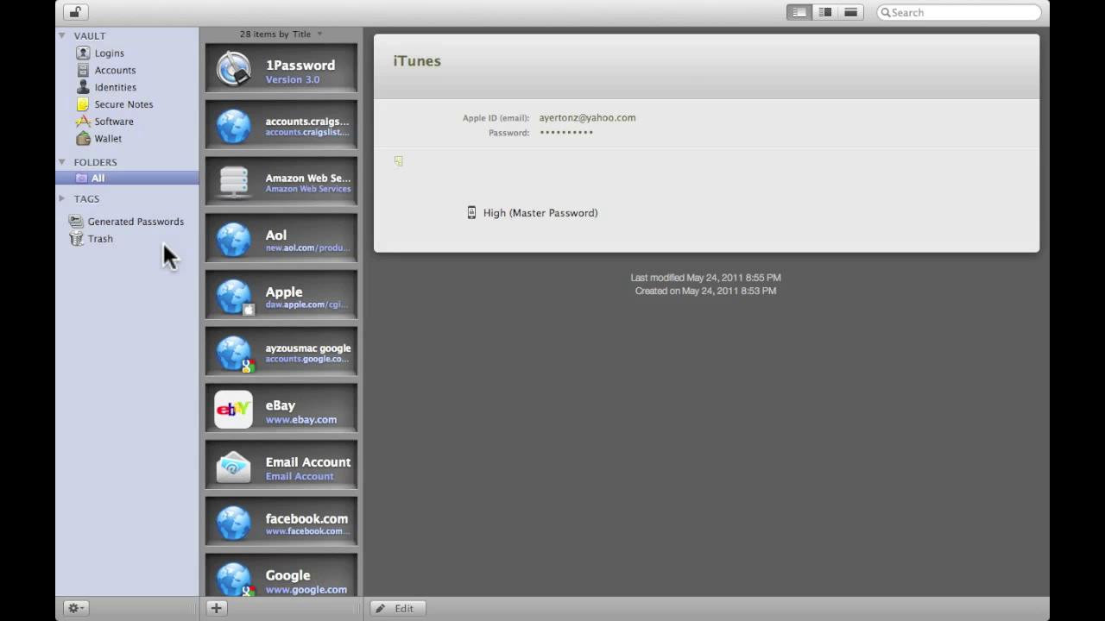
# - View the PayPal entry among the generated passwords and return to the Logins category
pyautogui.click(137, 220)
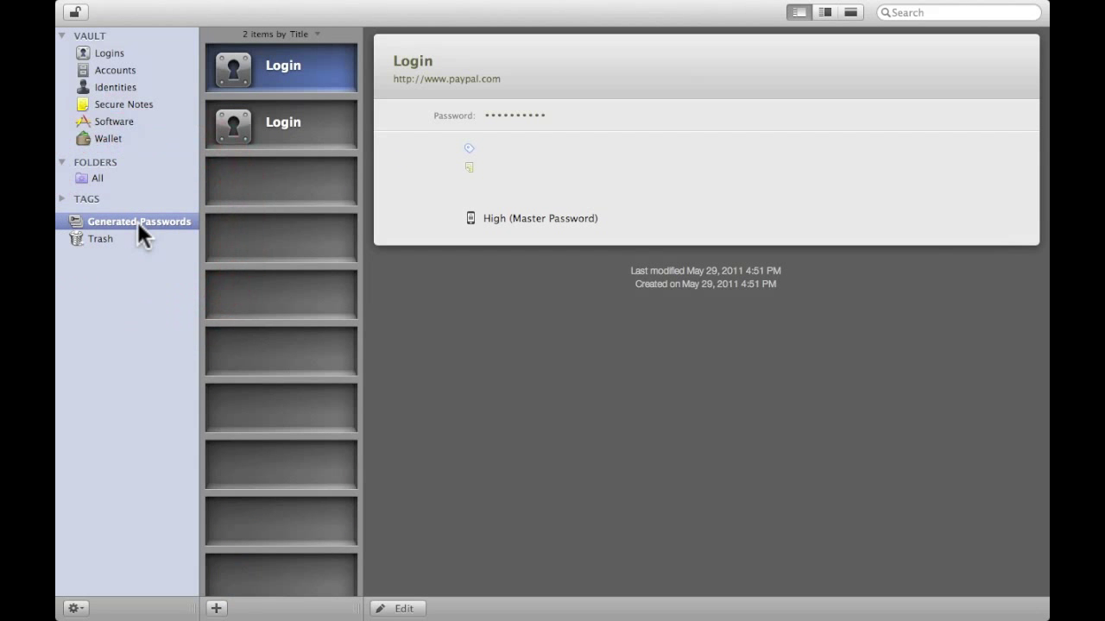
pyautogui.click(287, 69)
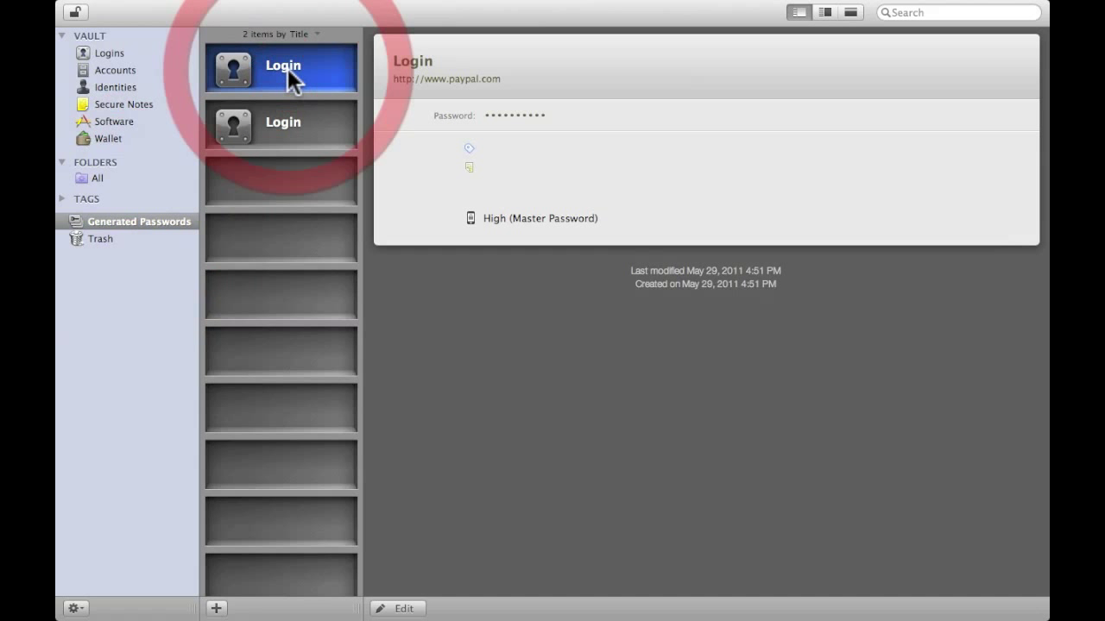
pyautogui.moveTo(506, 121)
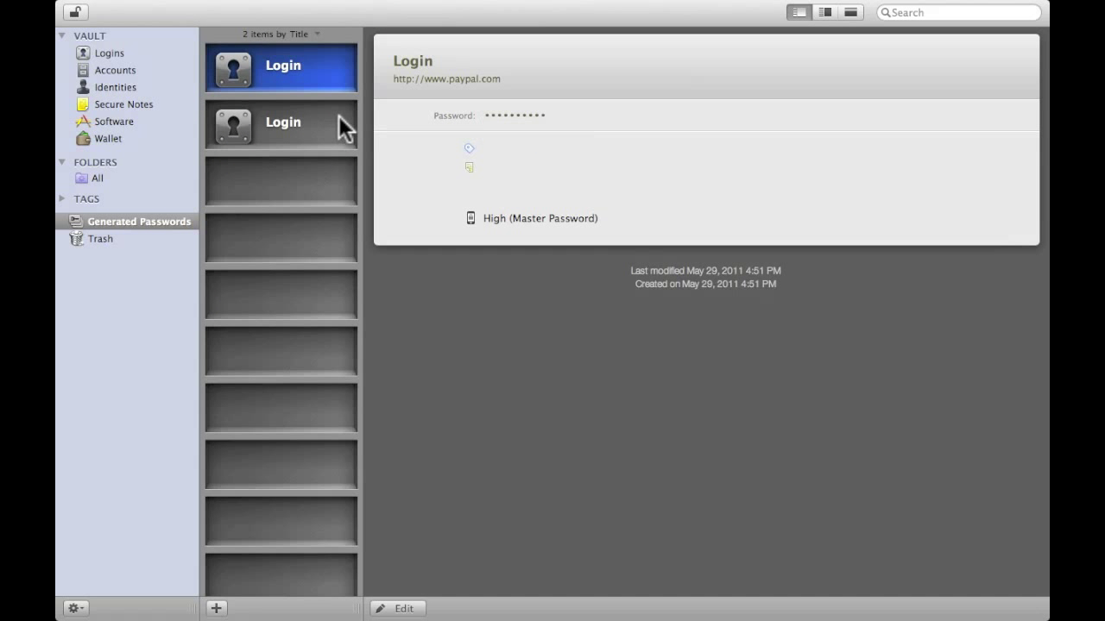
pyautogui.click(111, 51)
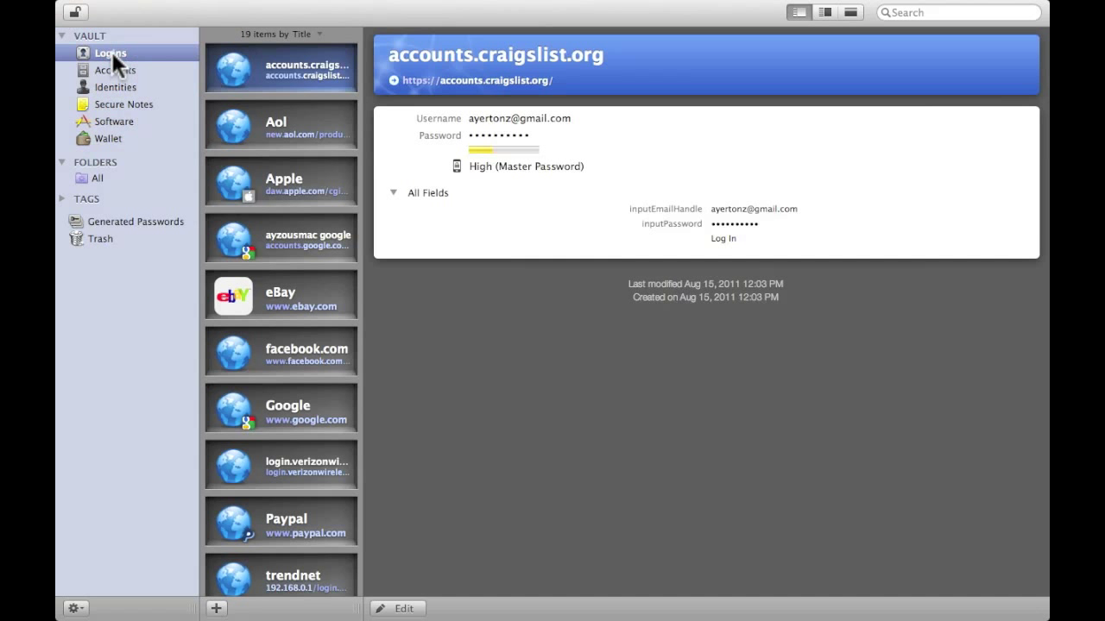
# - Edit the accounts.craigslist.org login, try the password generator at a length of 50 characters, and dismiss the generator without saving
pyautogui.click(397, 609)
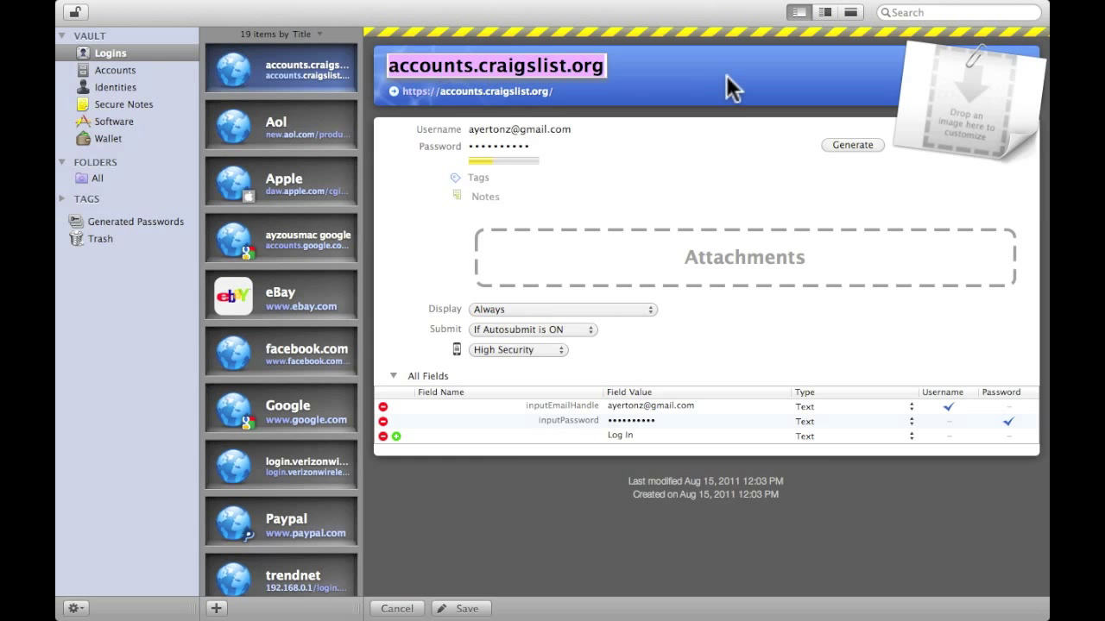
pyautogui.click(842, 145)
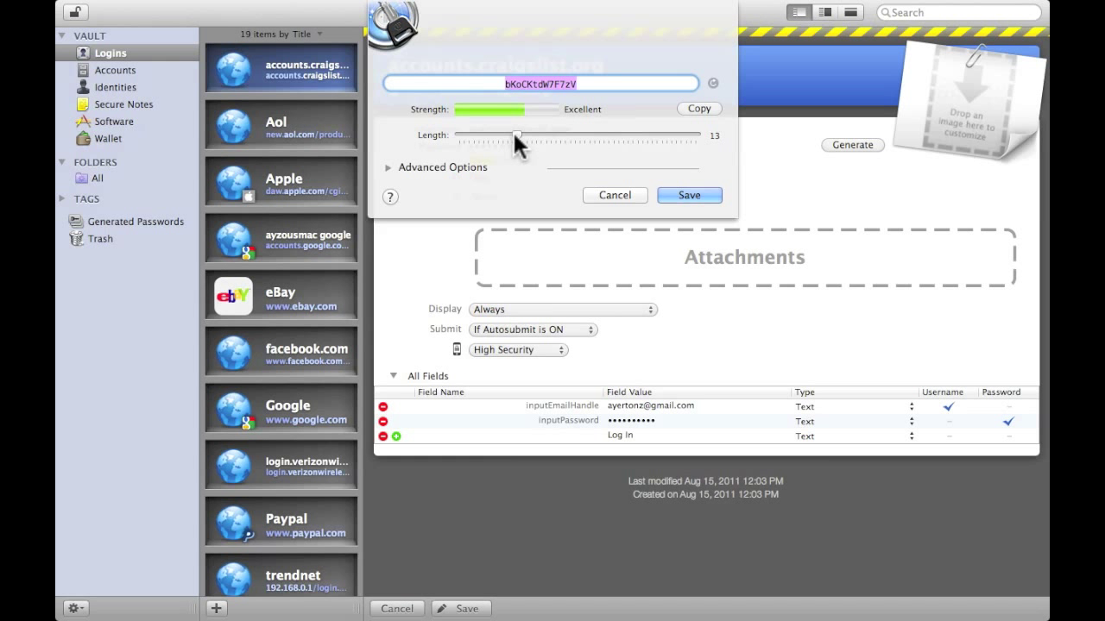
pyautogui.moveTo(514, 134); pyautogui.dragTo(723, 143)
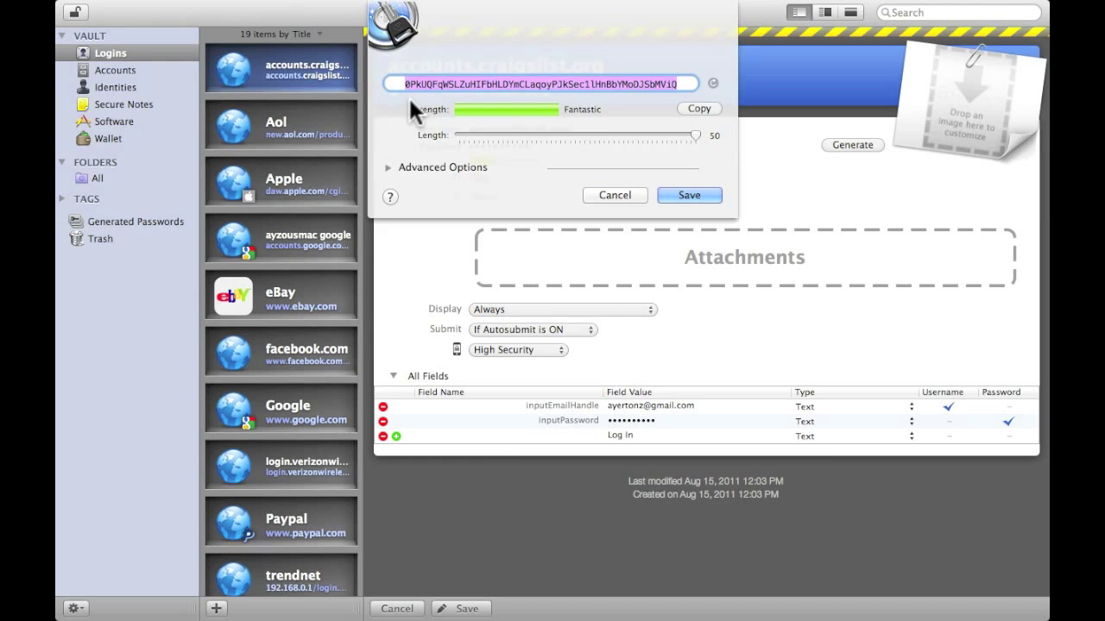
pyautogui.click(614, 195)
# - Switch from the full-screen 1Password window to the Finder desktop
pyautogui.hotkey('ctrl', 'Left')
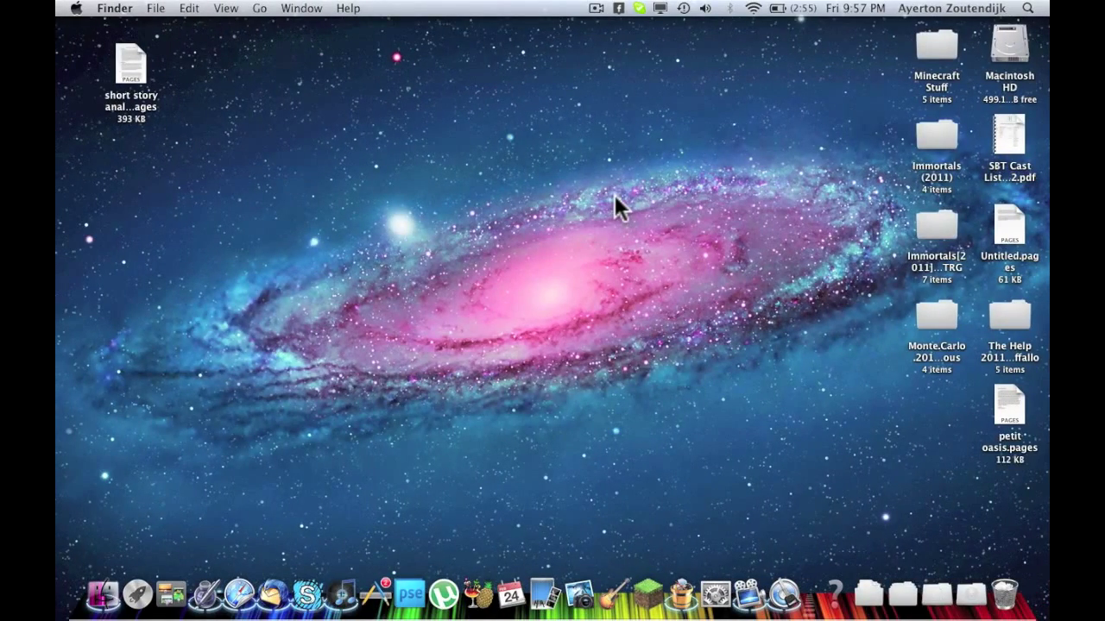
pyautogui.hotkey('ctrl', 'Right')
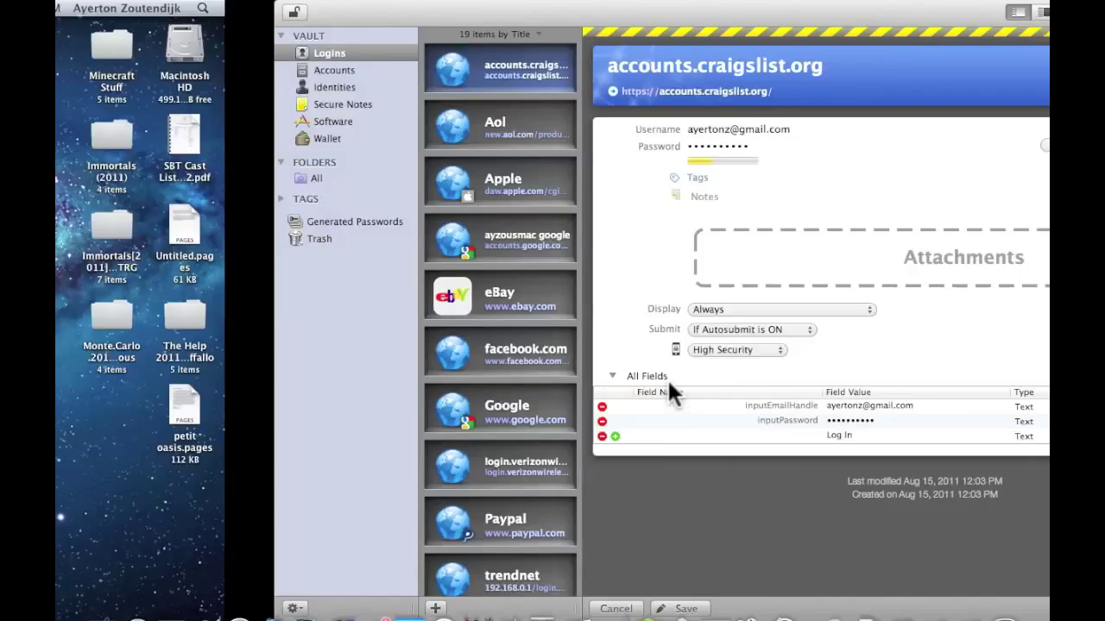
pyautogui.press('super+h')
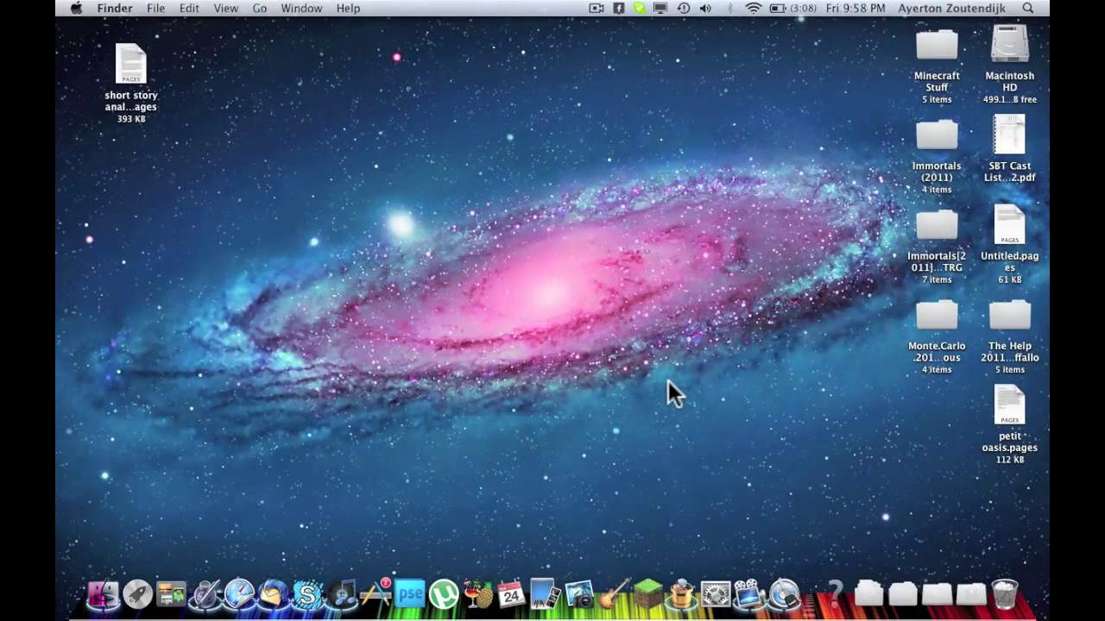